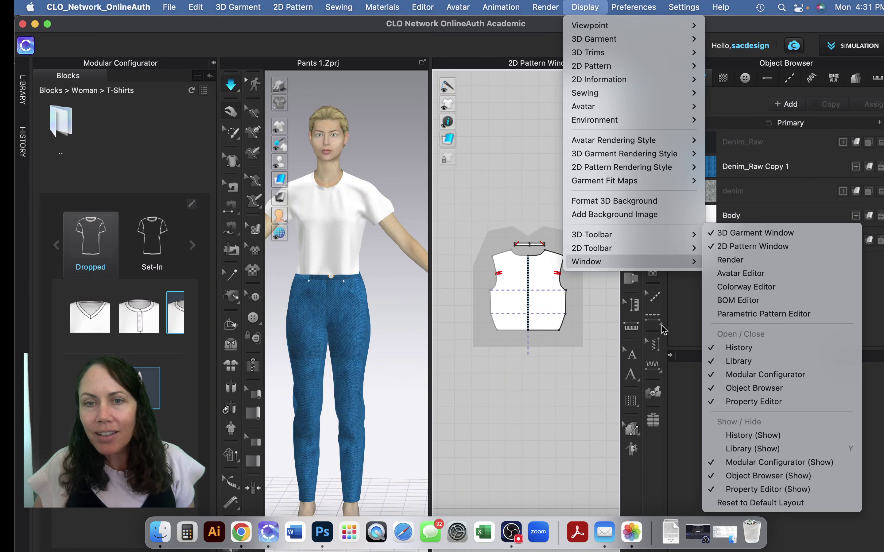
Show the Colorway Editor, and collapse and reopen the Modular Configurator
left_click(748, 288)
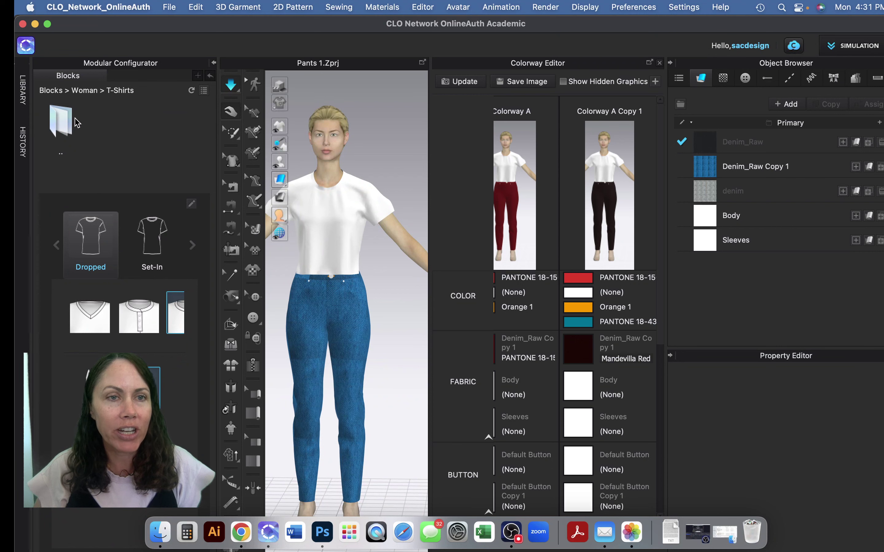
left_click(213, 63)
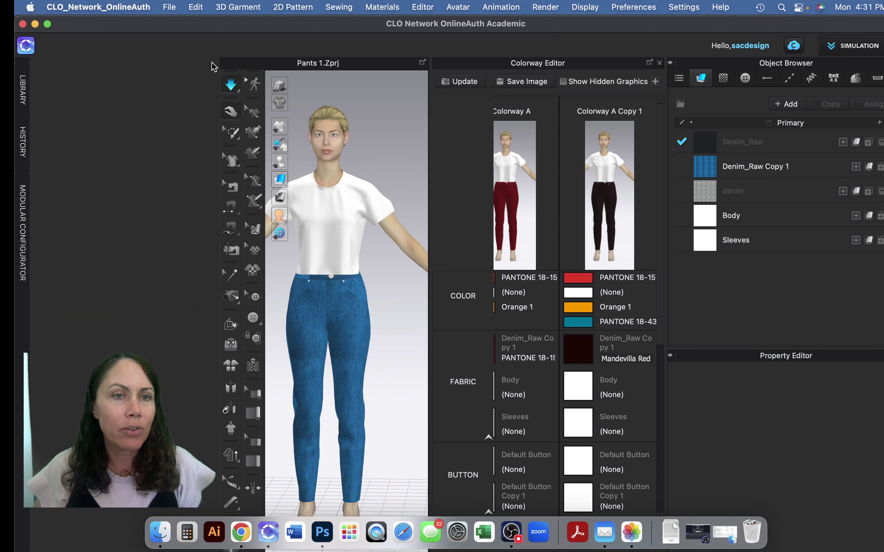
left_click(23, 234)
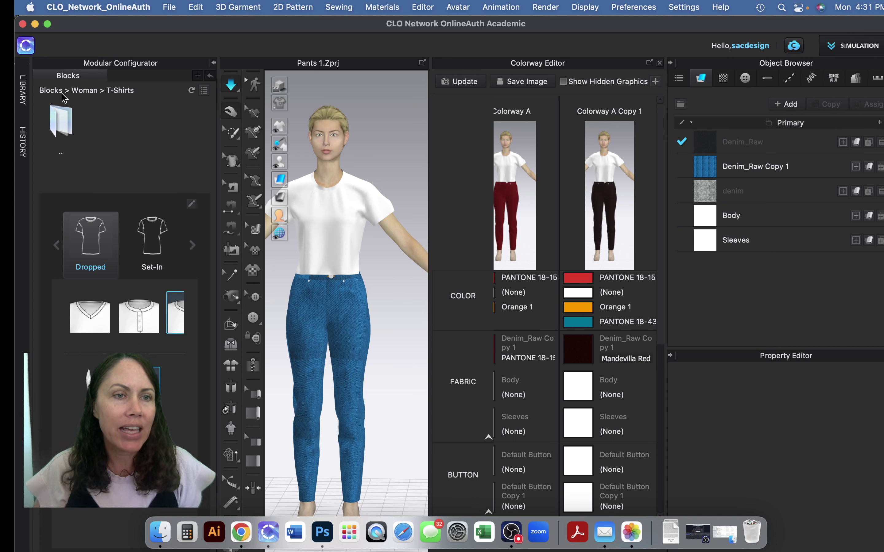
Browse the Woman block folders, return to the T-Shirts blocks, and collapse the Modular Configurator
double_click(64, 130)
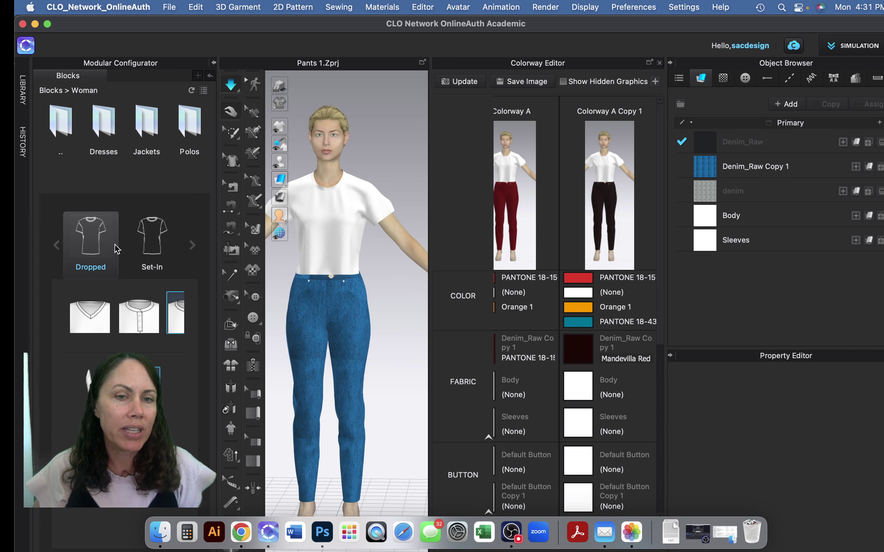
left_click(180, 169)
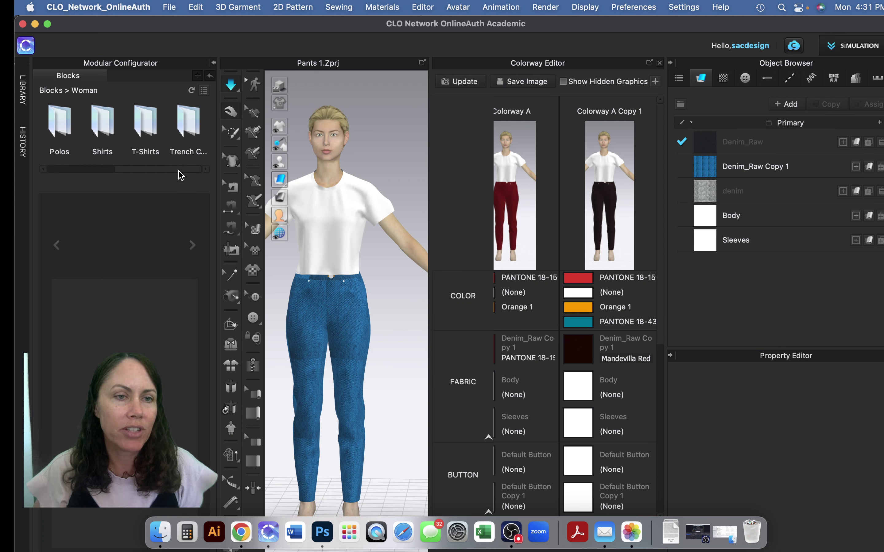
double_click(148, 128)
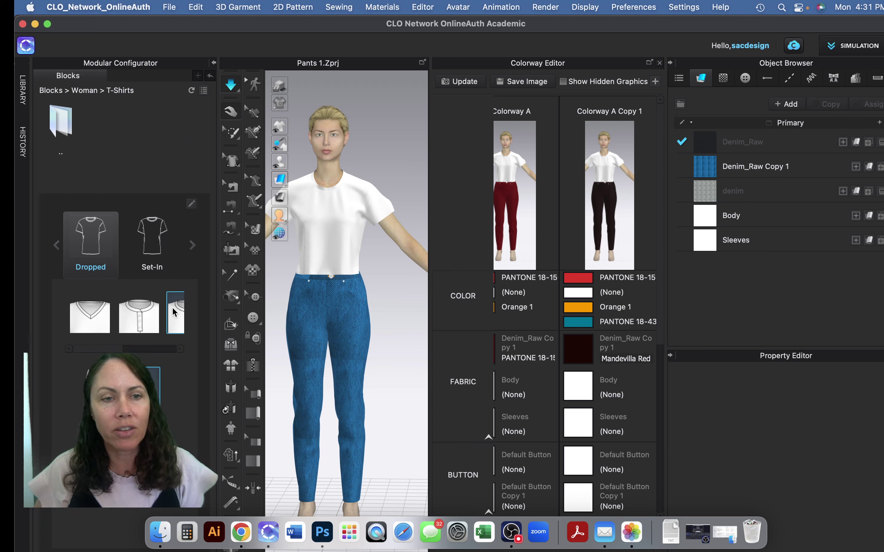
left_click(214, 64)
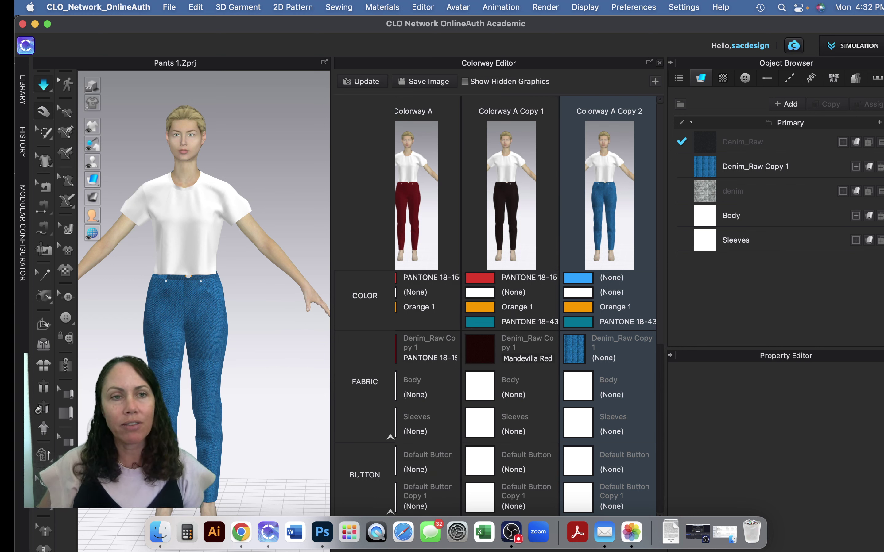
Open the pose folder of the Female_V2 avatars in the Library
left_click(25, 92)
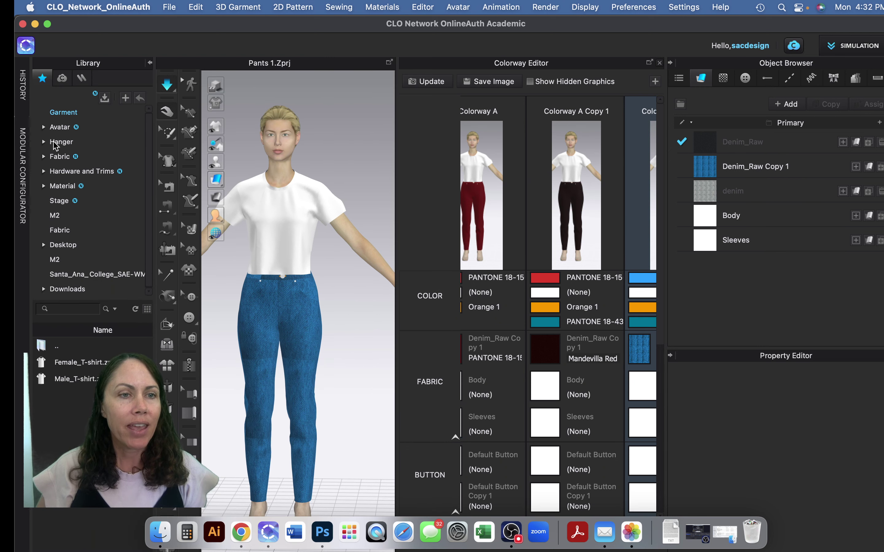
left_click(59, 127)
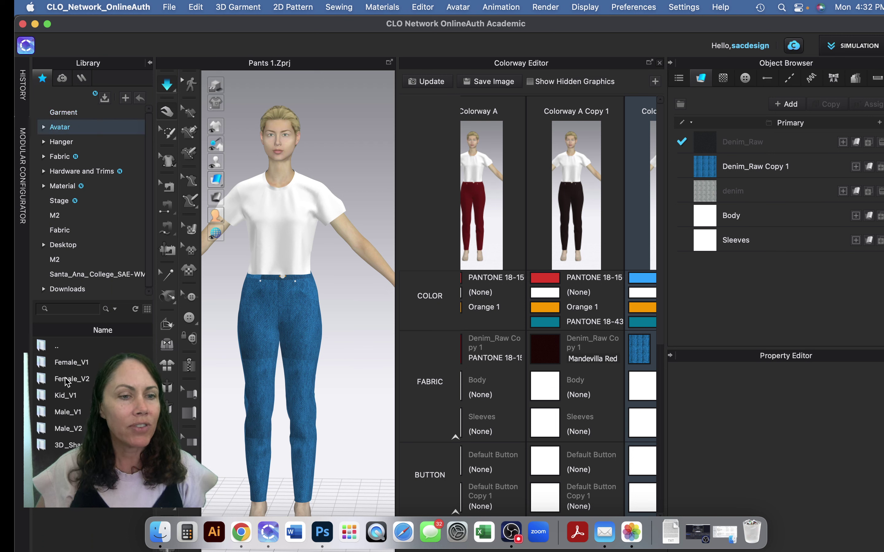
double_click(67, 380)
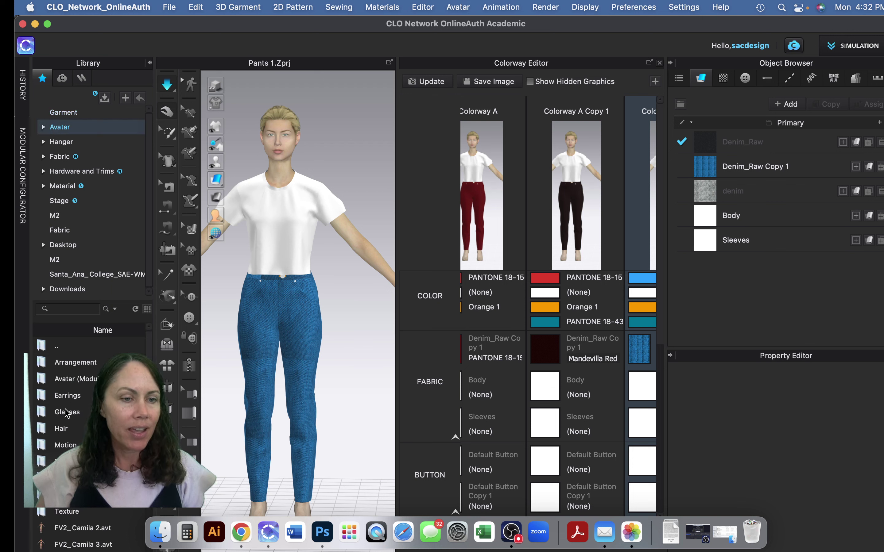
double_click(62, 462)
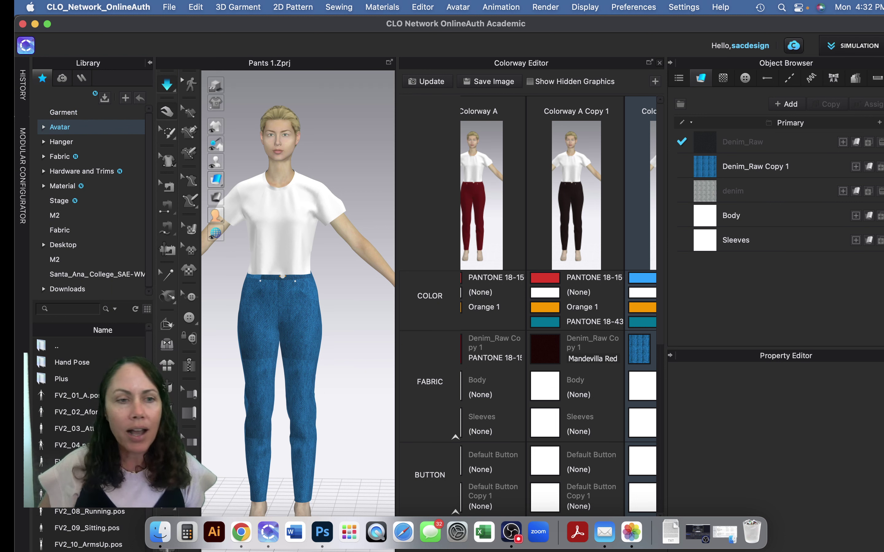
Try to apply the FV2_02 and FV2_03 poses to the current avatar
scroll(91, 438, "down", 1)
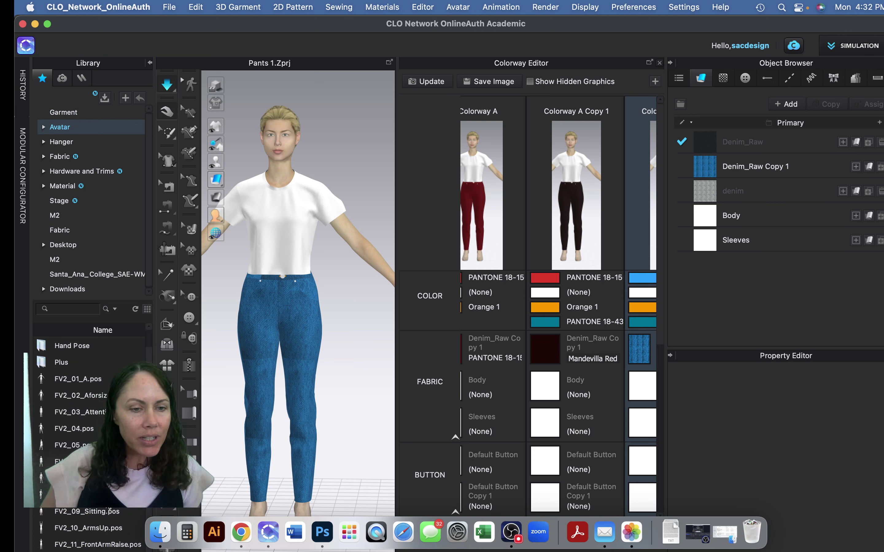
double_click(93, 396)
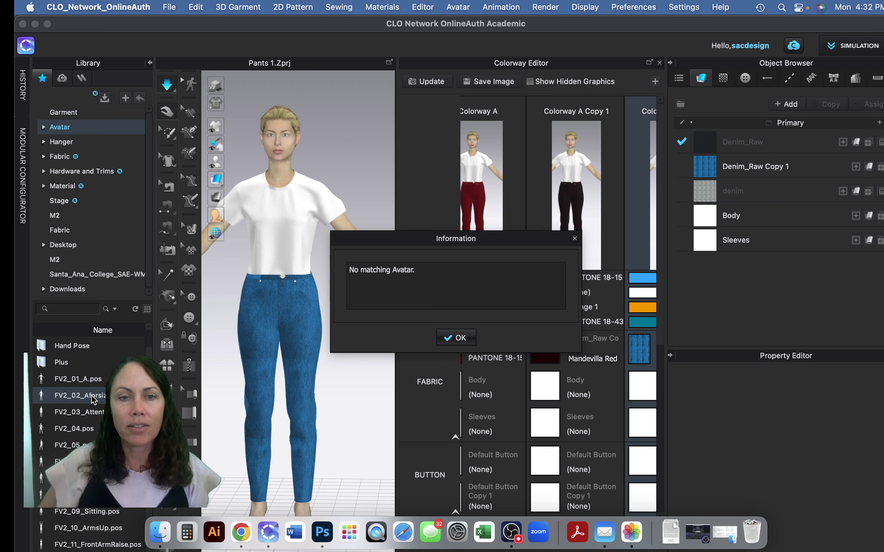
left_click(463, 336)
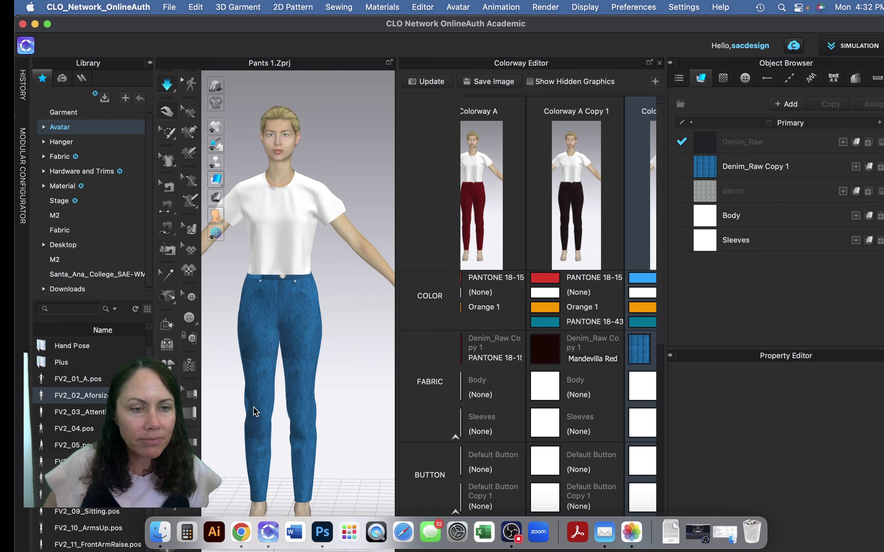
double_click(81, 412)
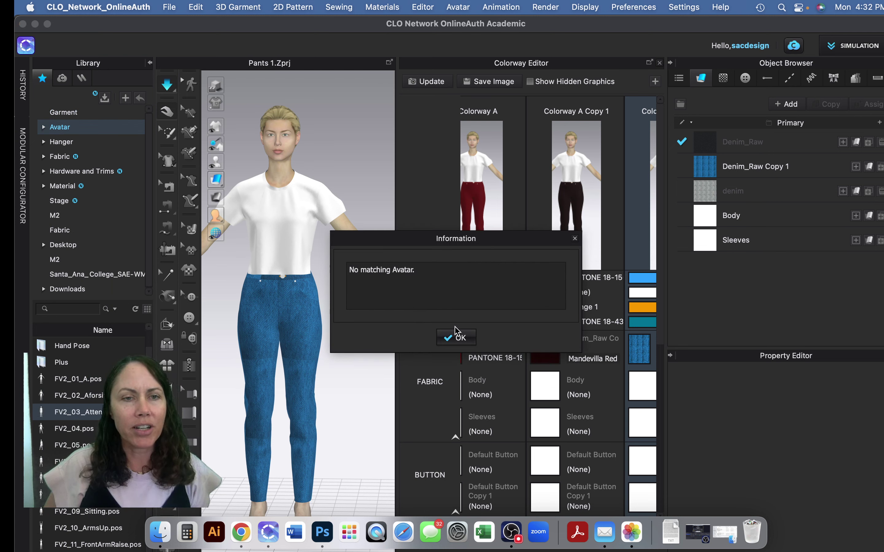
left_click(459, 336)
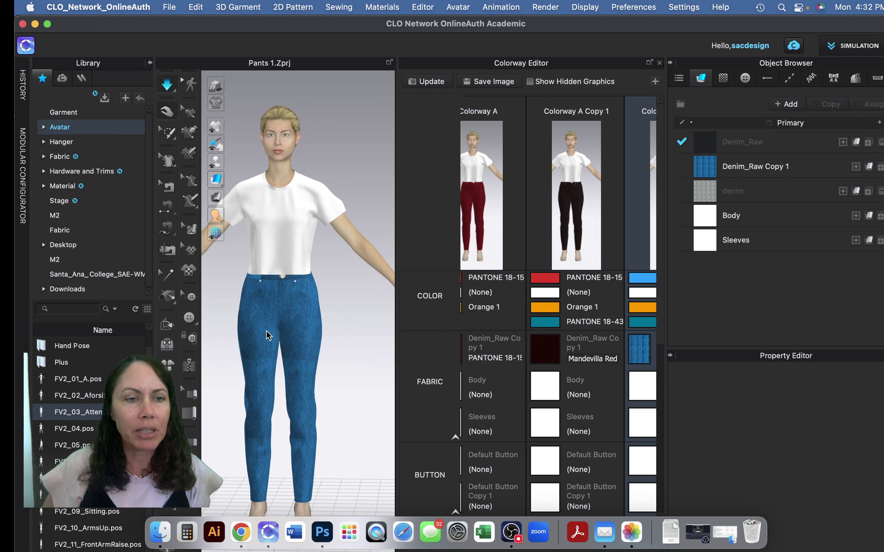
Replace the current avatar with FV2_Camila 2.avt from Female_V2, using the Open load type
left_click(60, 128)
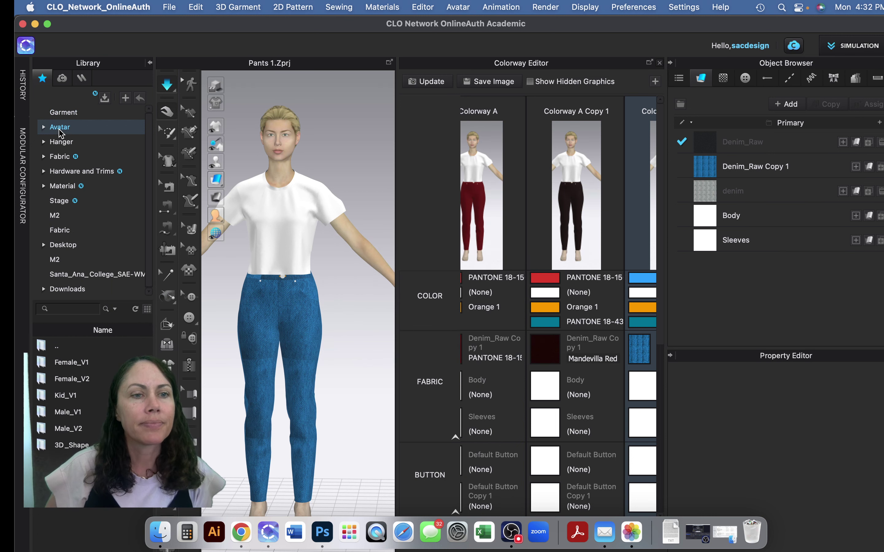
double_click(70, 381)
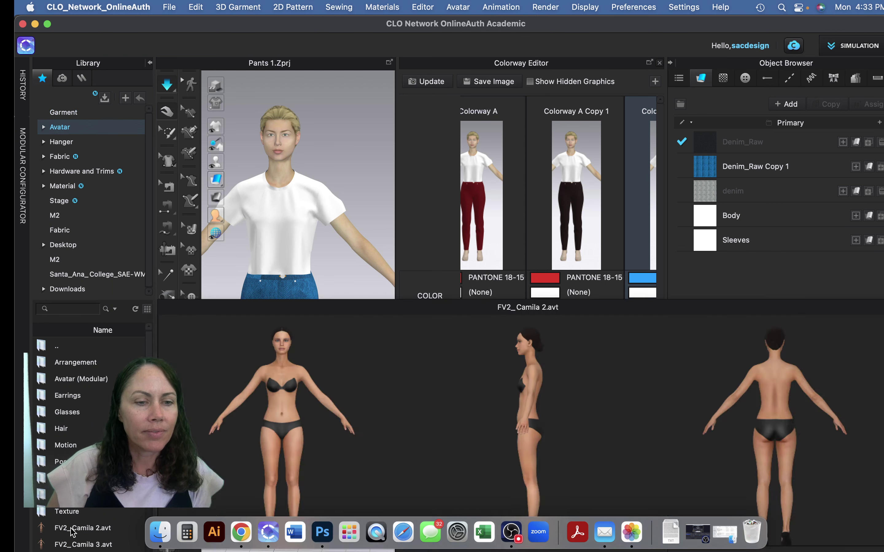
double_click(73, 530)
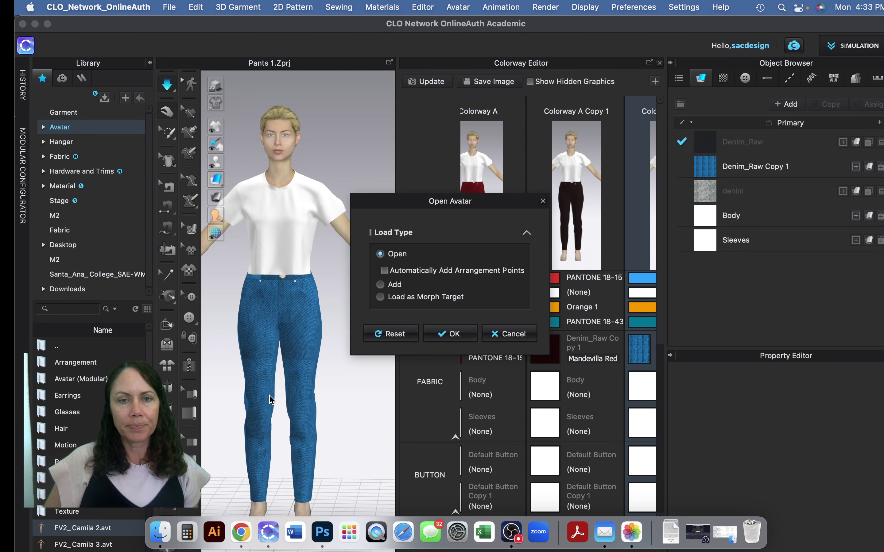
left_click(455, 333)
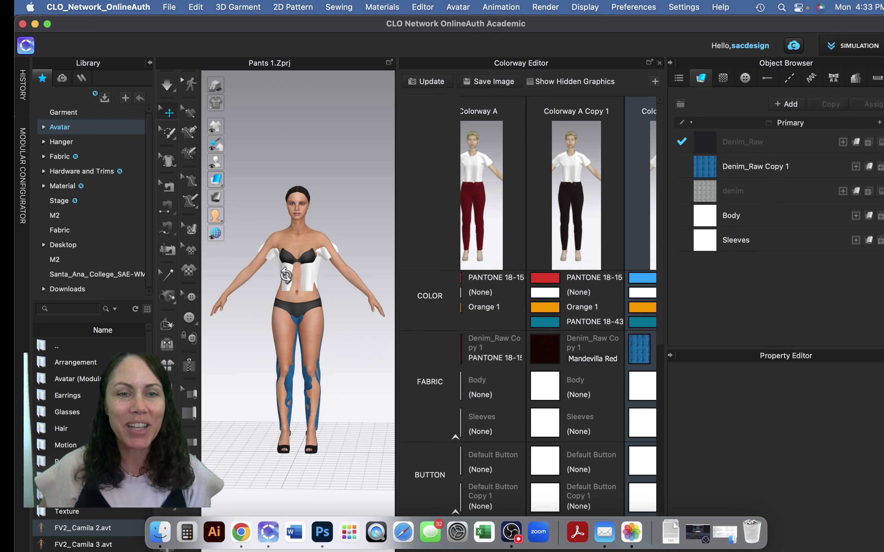
right_click_drag(308, 278, 331, 298)
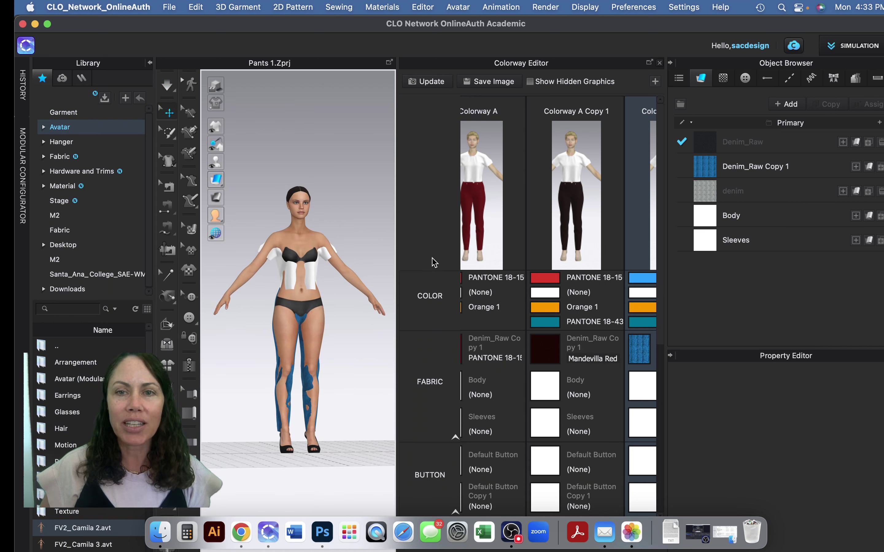
Close the Colorway Editor and raise all shirt and pants patterns slightly on the new avatar
left_click(659, 64)
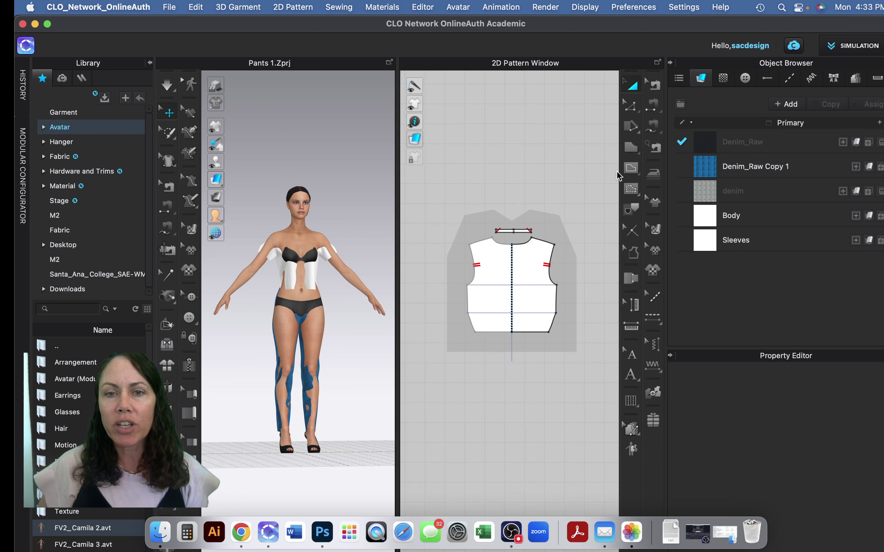
scroll(548, 285, "down", 5)
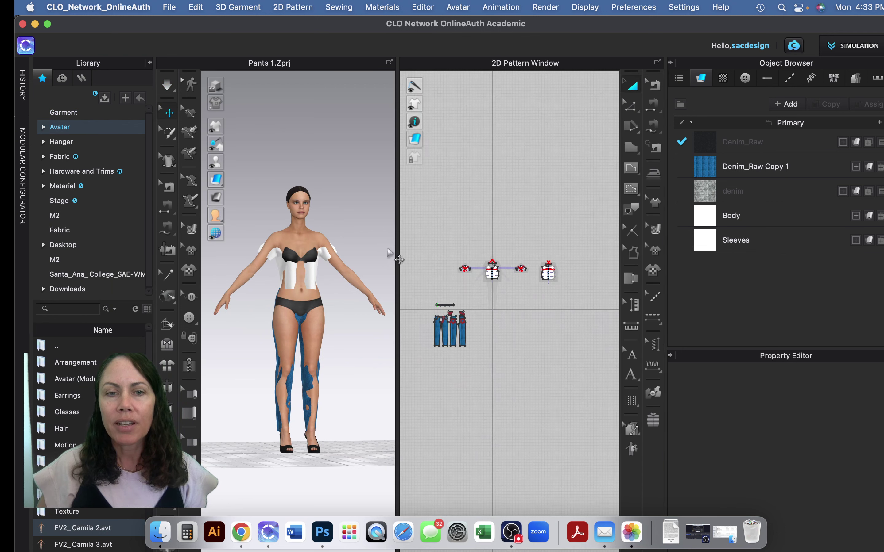
left_click_drag(424, 240, 627, 362)
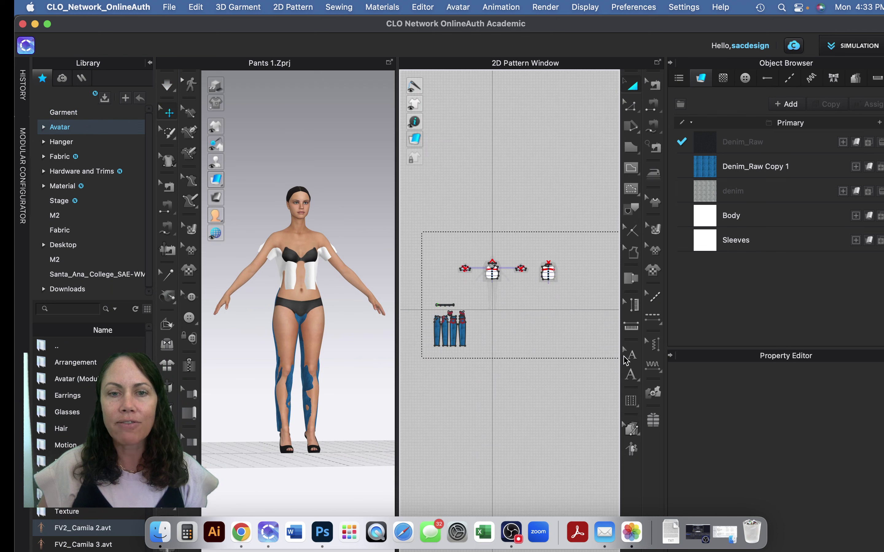
right_click_drag(244, 318, 298, 267)
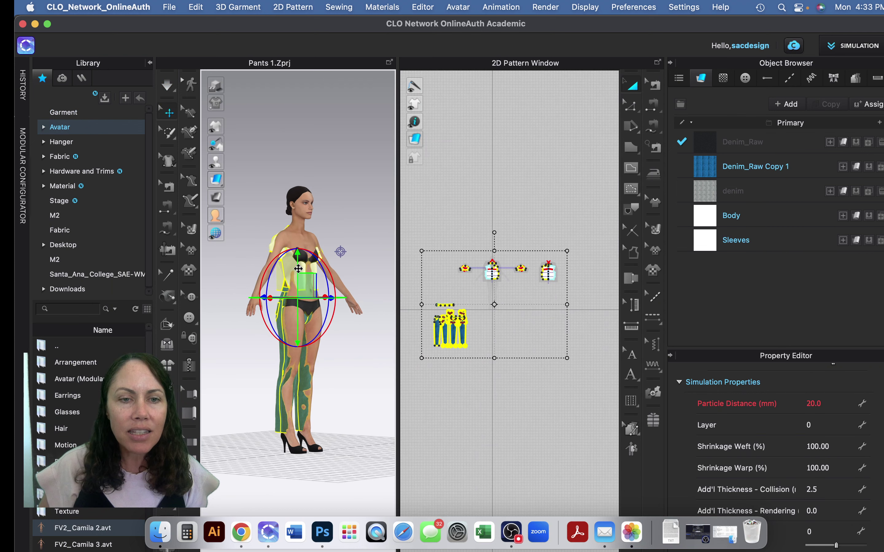
left_click_drag(298, 266, 298, 265)
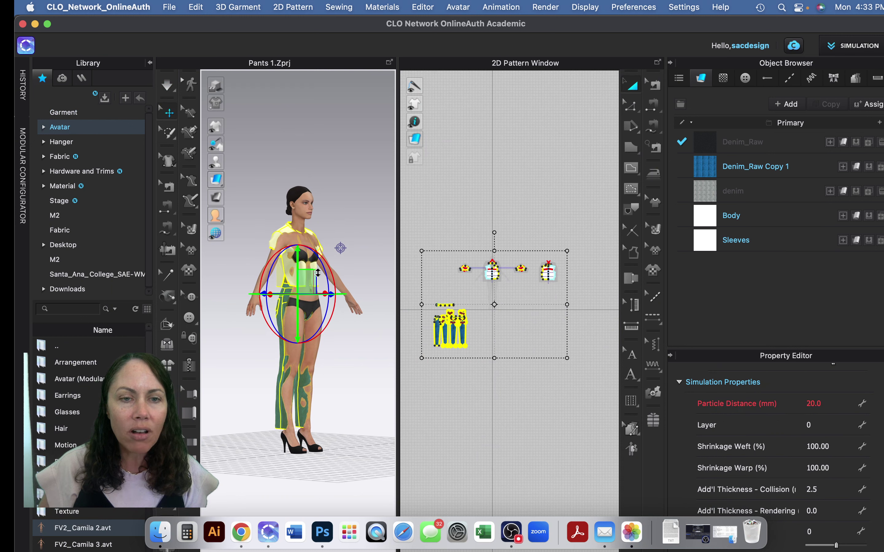
Simulate the shirt and pants so they drape on the new avatar, and inspect the fit from the side
key("6")
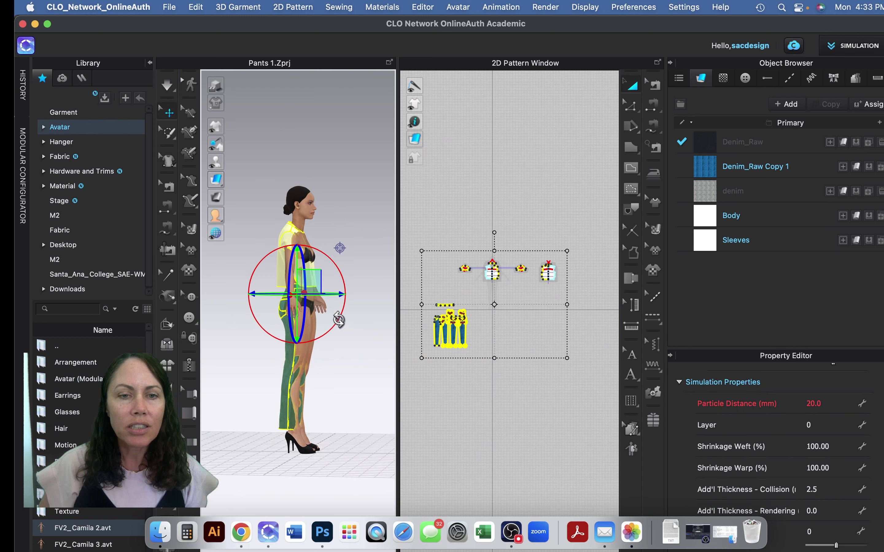
right_click_drag(339, 320, 323, 292)
key("space")
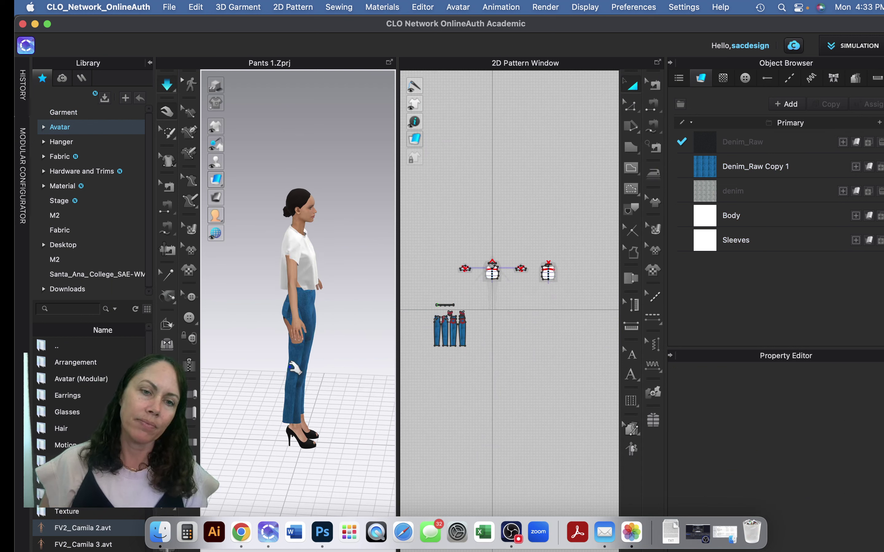
right_click_drag(328, 363, 361, 332)
scroll(287, 341, "up", 6)
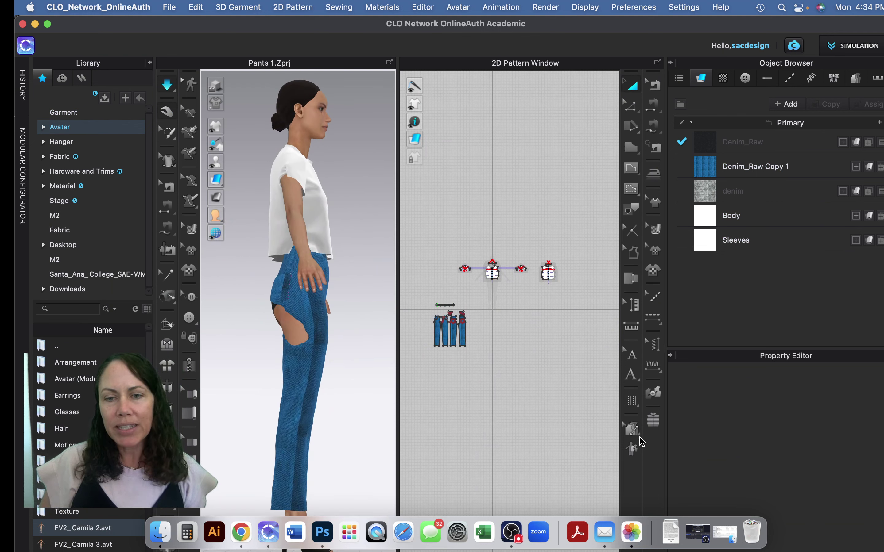
Auto-grade the patterns to the new avatar with pattern curvature maintained at 100%, and simulate the garments again
left_click(633, 451)
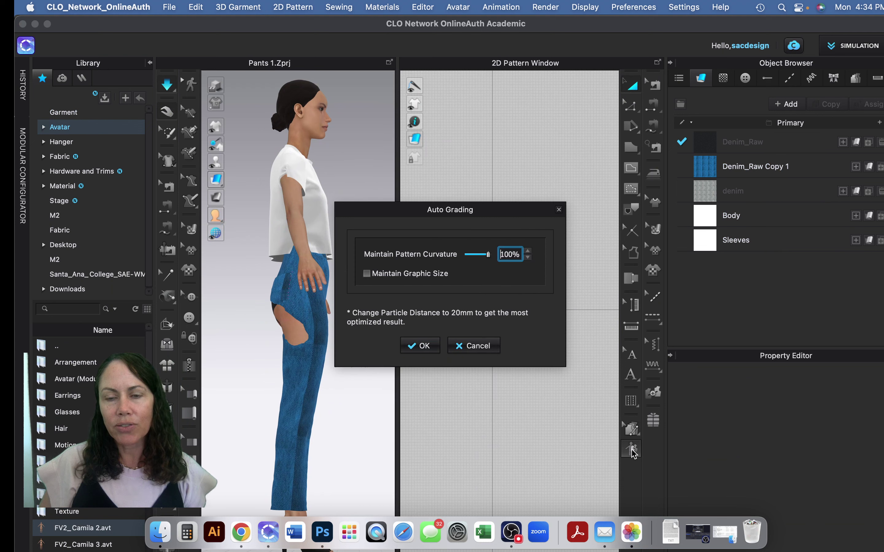
left_click(421, 346)
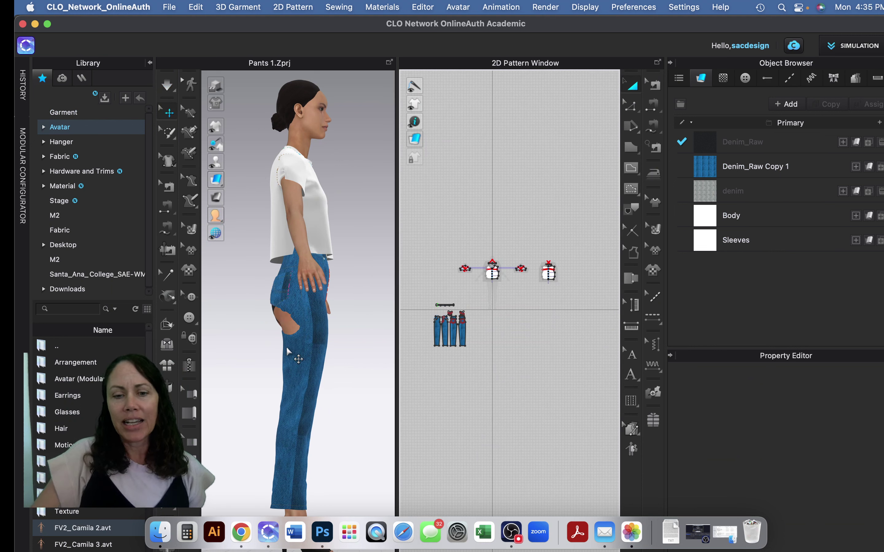
key("space")
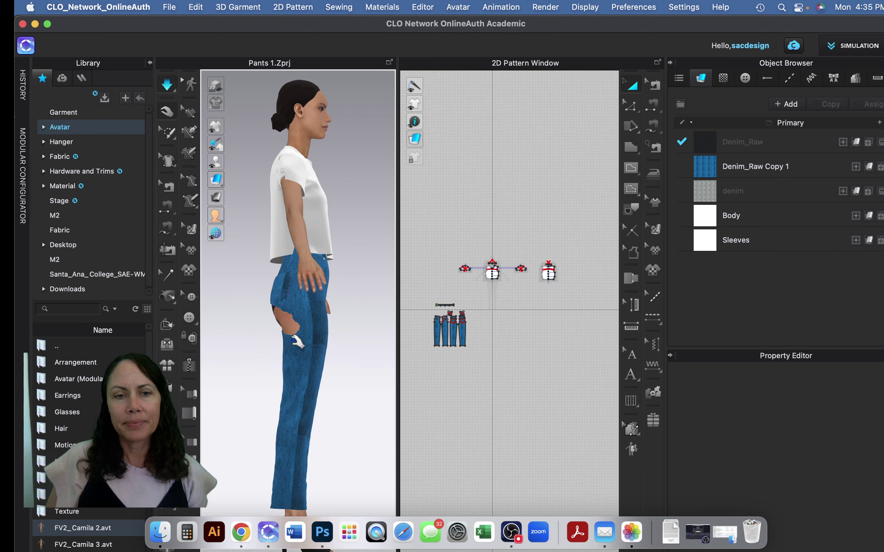
Pull the back leg pattern of the pants out over the exposed seat and thigh during simulation
right_click_drag(339, 343, 310, 349)
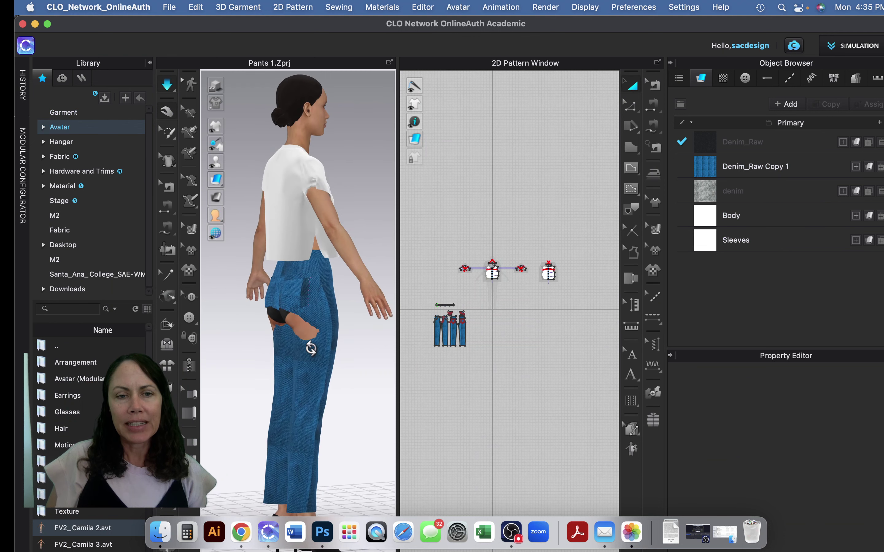
left_click(310, 317)
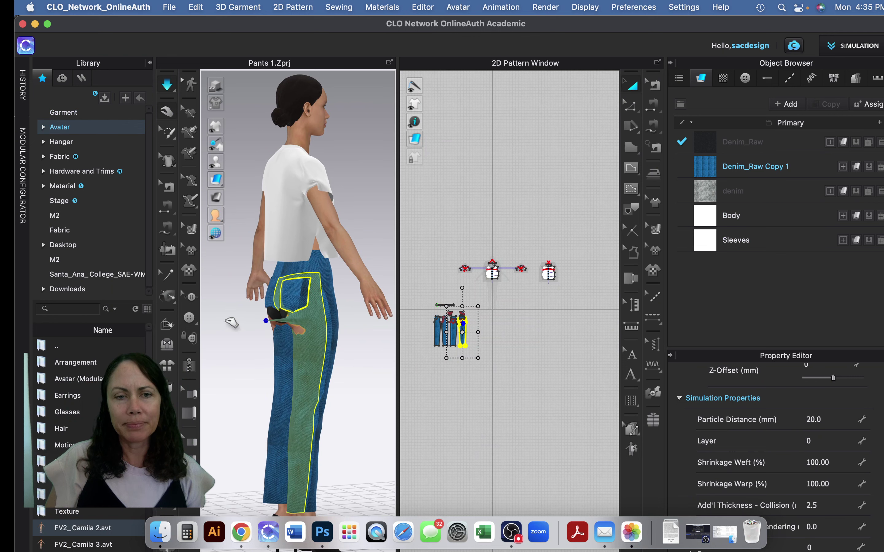
left_click_drag(219, 321, 219, 322)
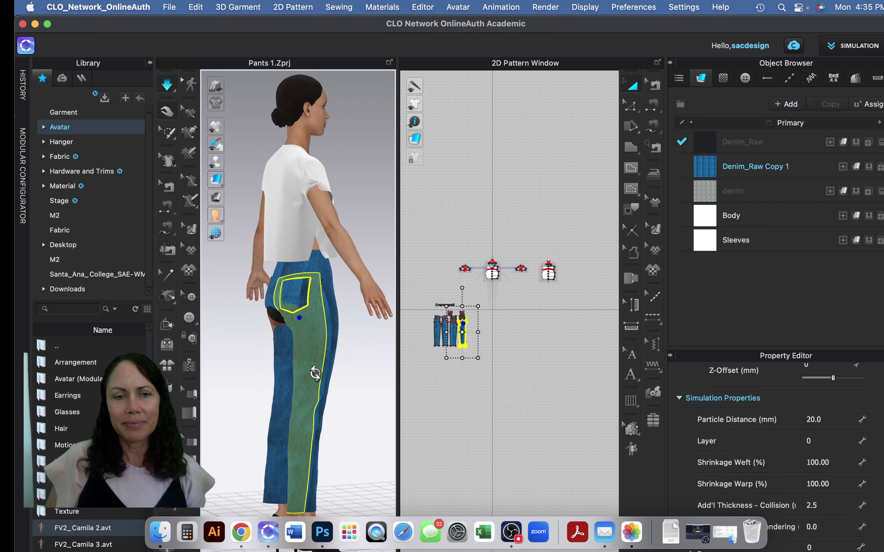
Pull the pants' opposite back leg pattern out over the exposed seat and thigh while the simulation runs
right_click_drag(315, 373, 252, 318)
left_click(260, 317)
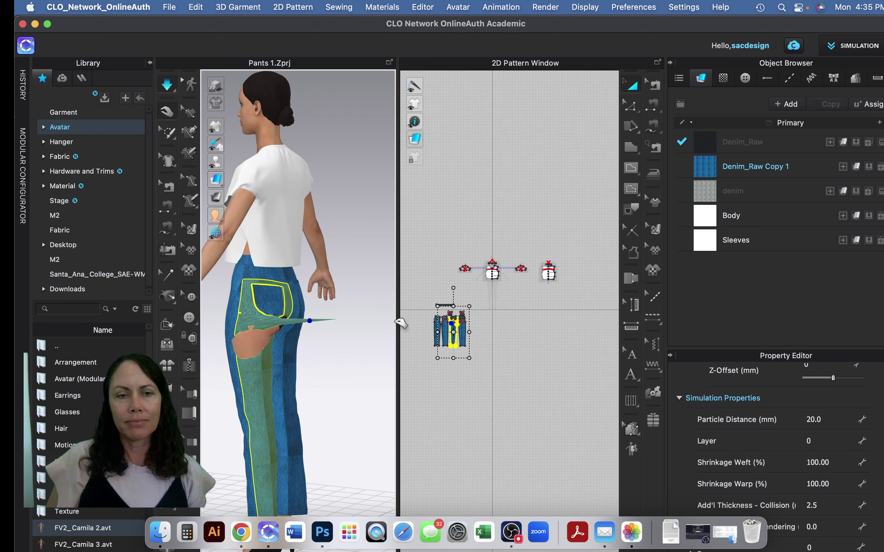
right_click_drag(265, 399, 249, 351)
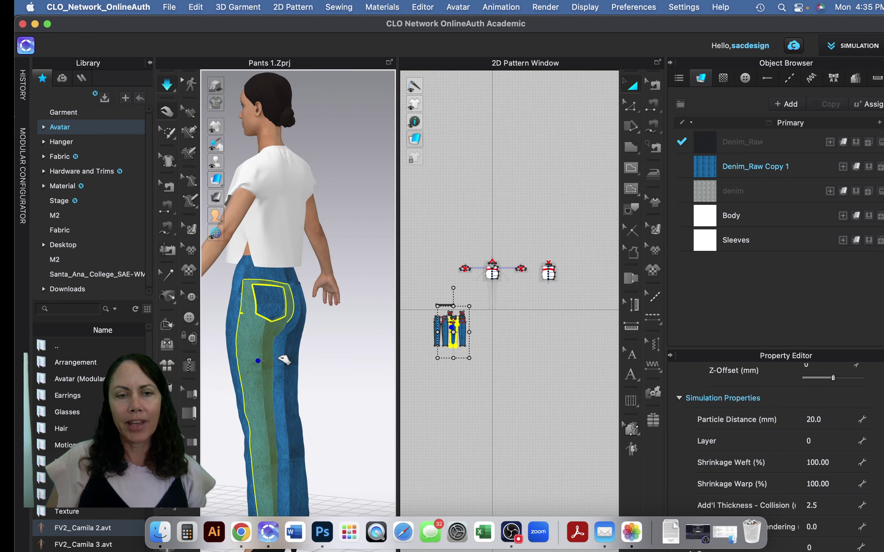
right_click_drag(312, 369, 228, 339)
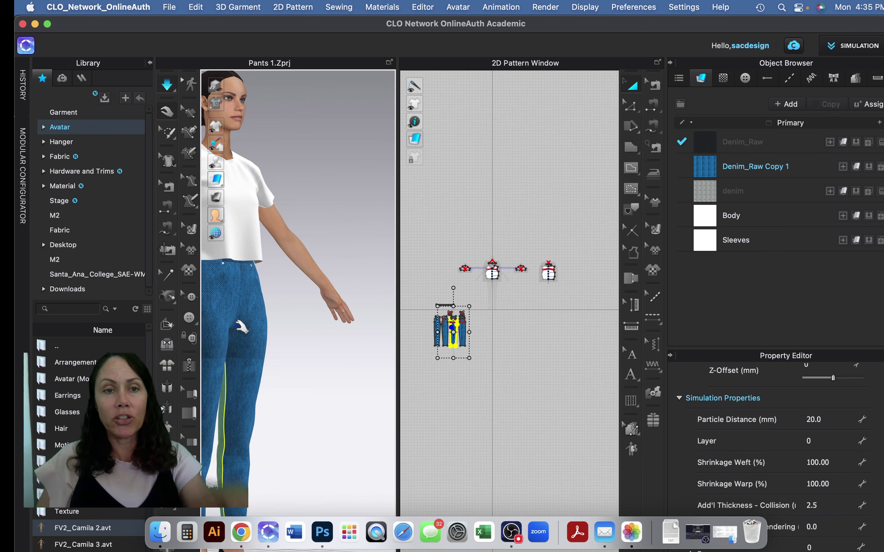
key("2")
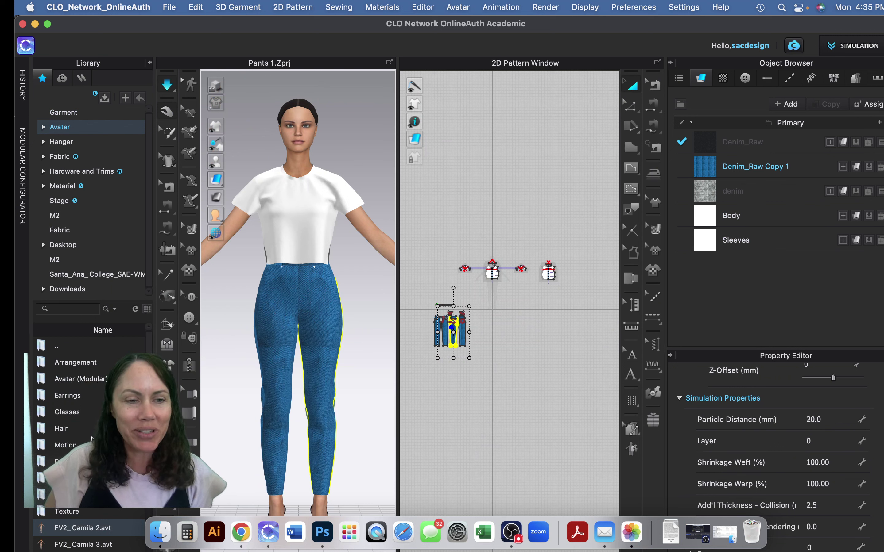
Apply the FV2_04 pose to the avatar as a full-body Pose Only change, maintaining avatar size and current shoe pose
double_click(66, 462)
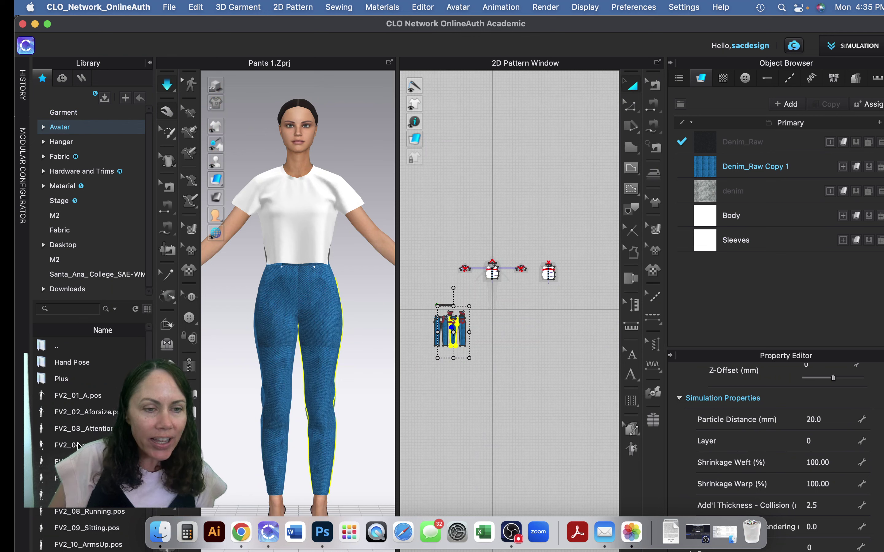
double_click(68, 449)
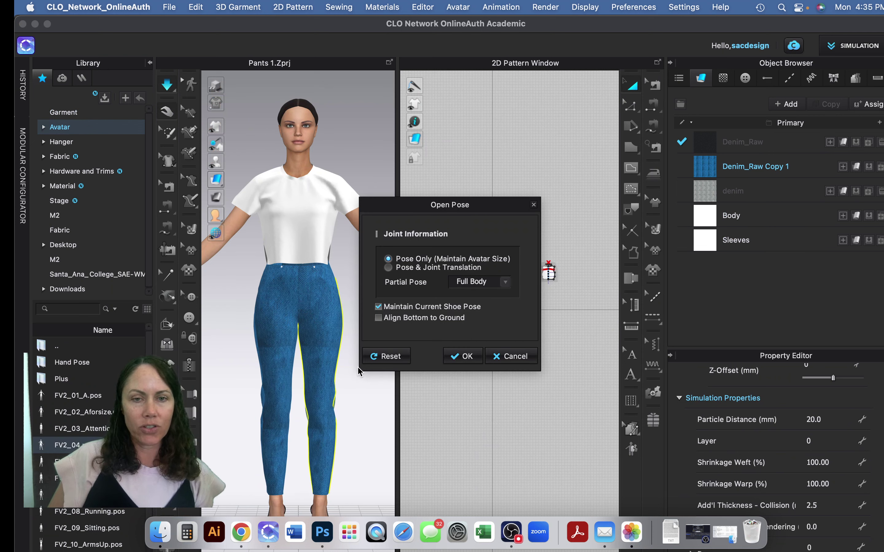
left_click(471, 350)
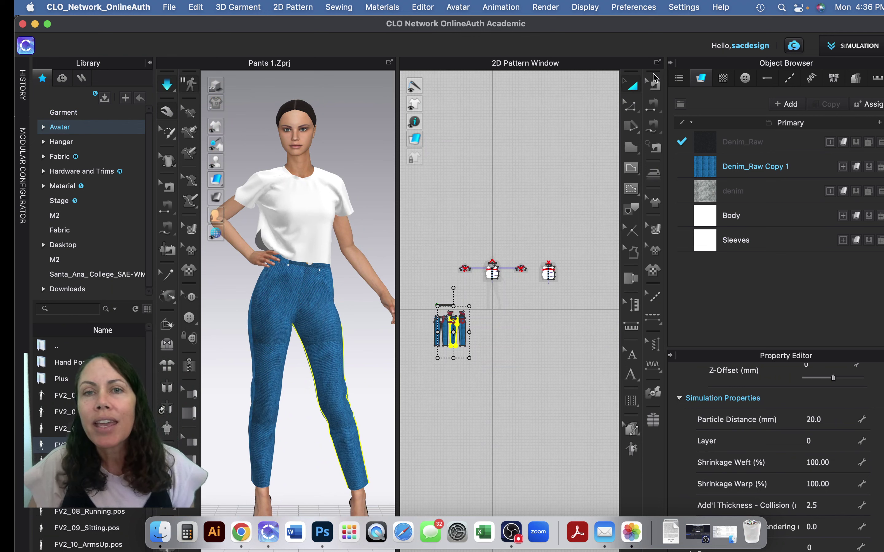
Open the Colorway Editor and review the colorways' colors, fabrics, buttons and topstitching
left_click(573, 8)
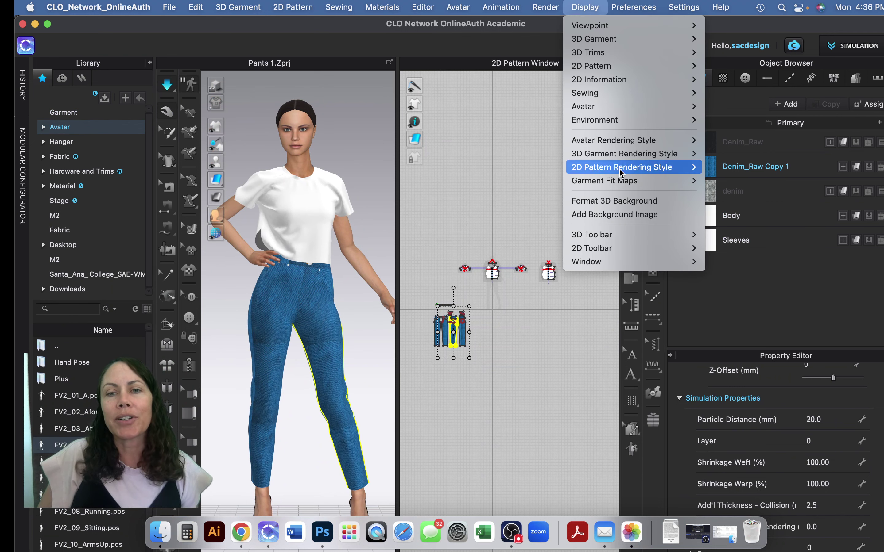
mouse_move(620, 268)
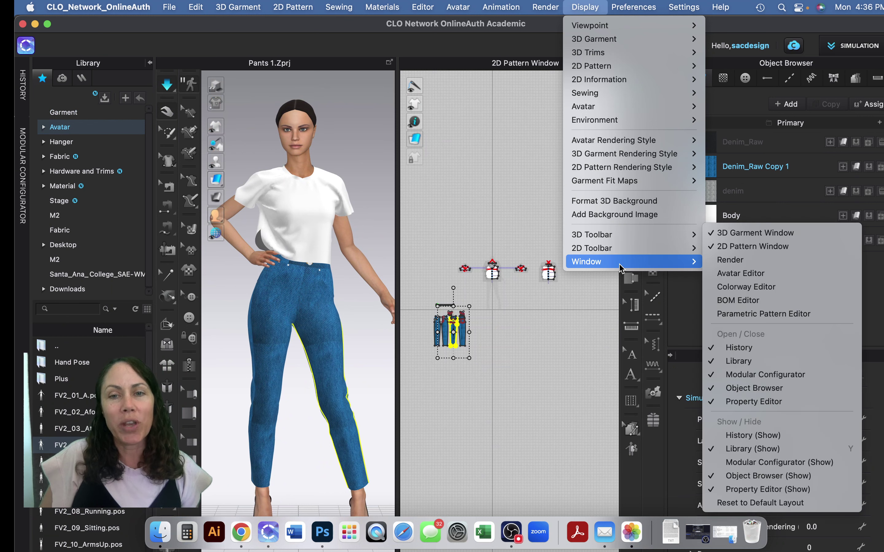
left_click(799, 287)
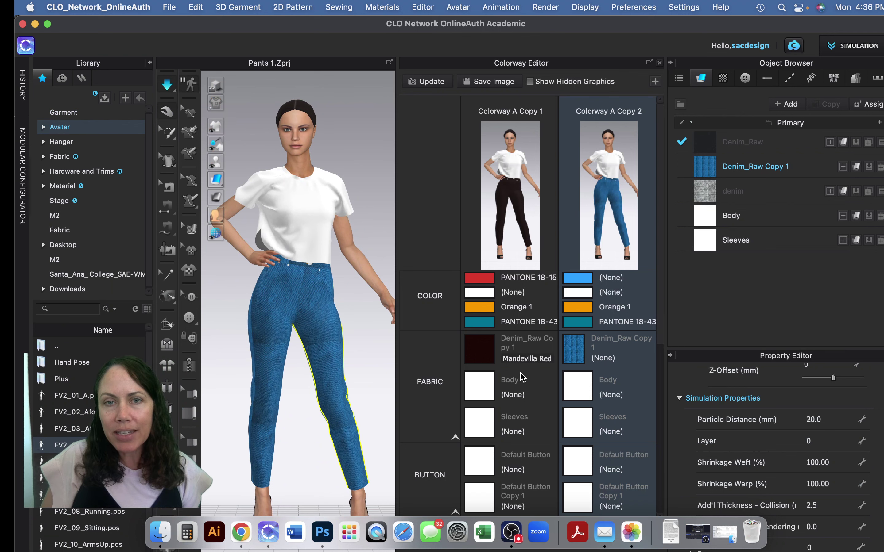
scroll(513, 420, "down", 5)
scroll(516, 437, "down", 2)
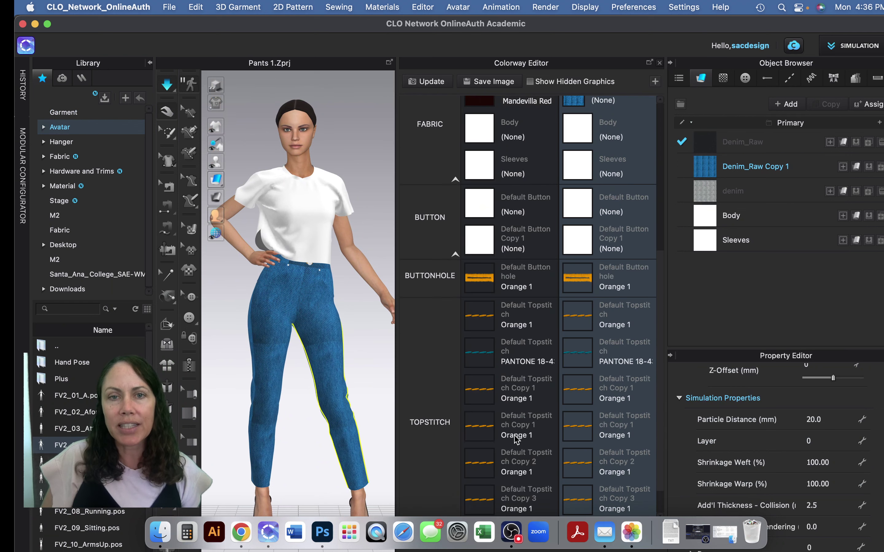
scroll(517, 438, "up", 6)
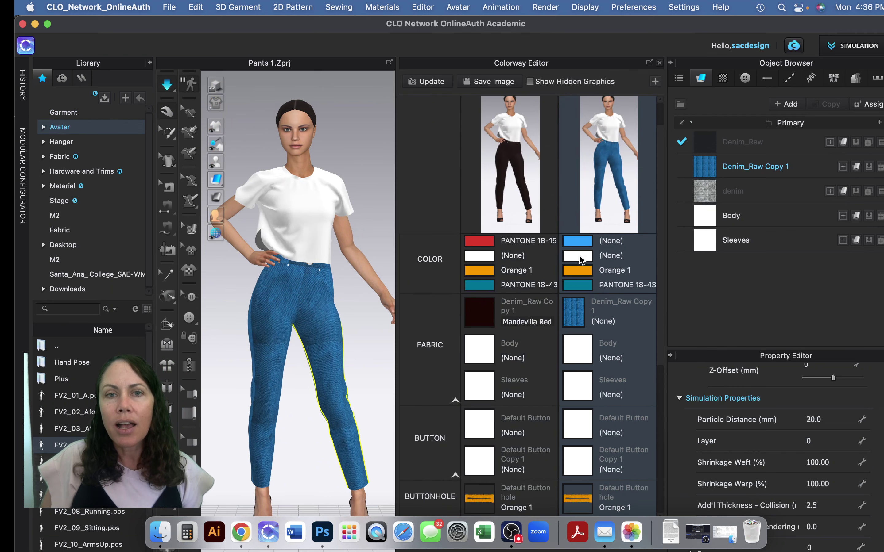
scroll(557, 201, "up", 2)
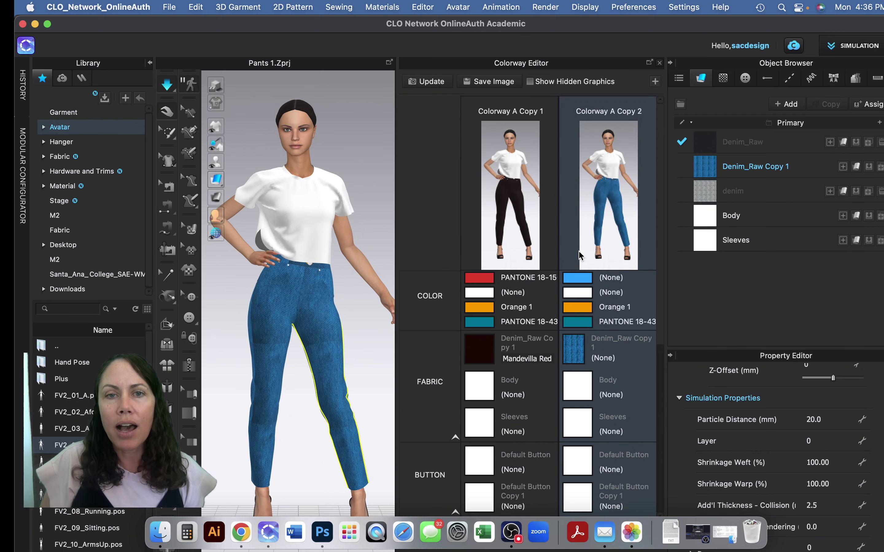
Start saving a 3D Window image of the colorways as the PNG file "Colorway Presentatioon" on the Desktop
left_click(487, 86)
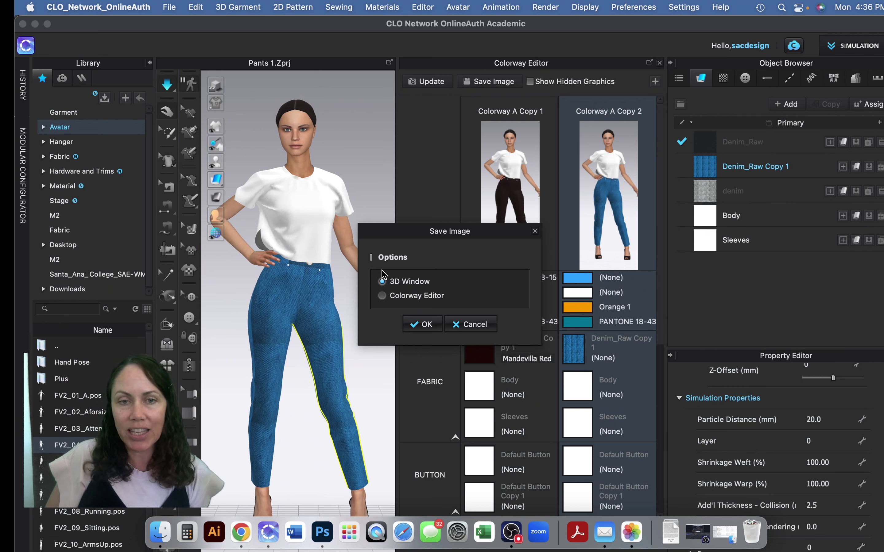
left_click(426, 324)
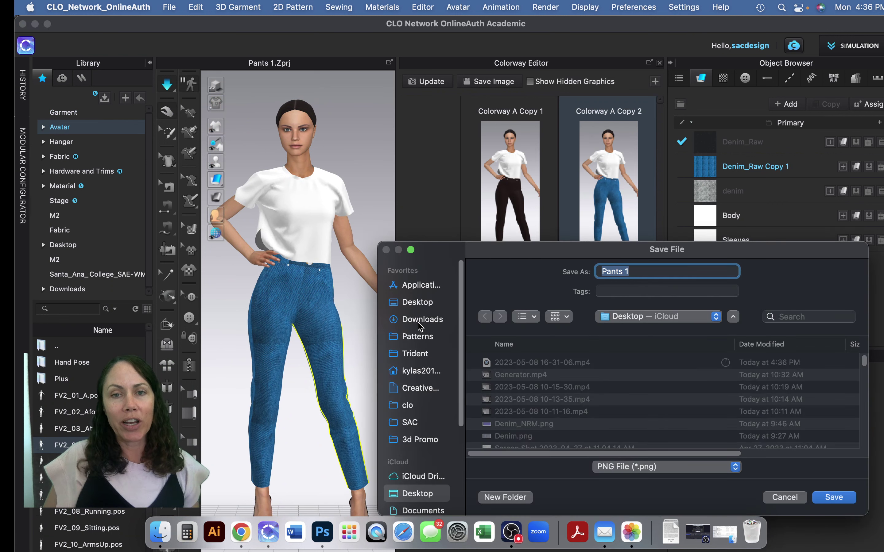
type("Color")
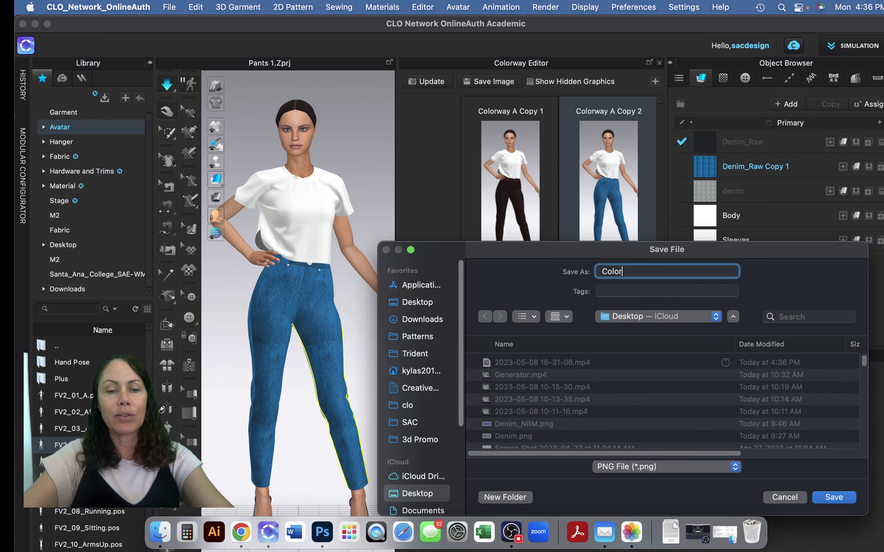
type("way Presentat")
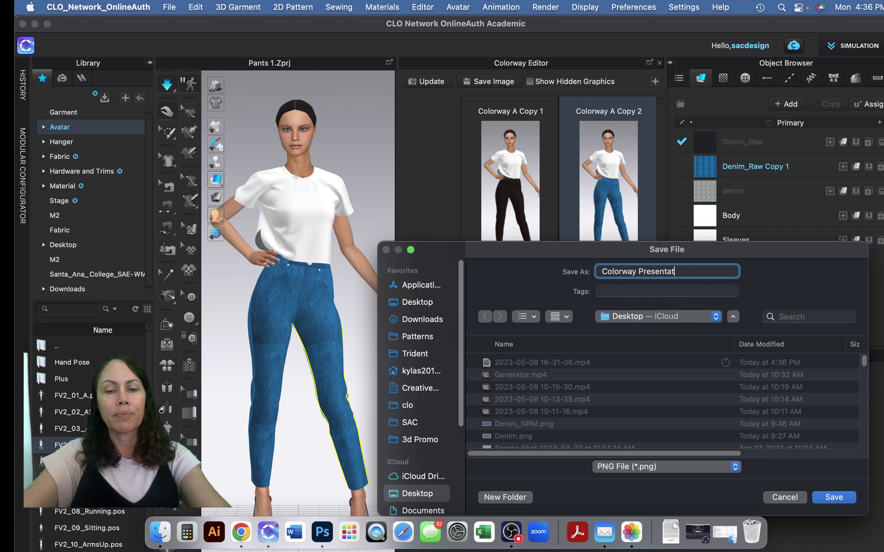
type("ioon")
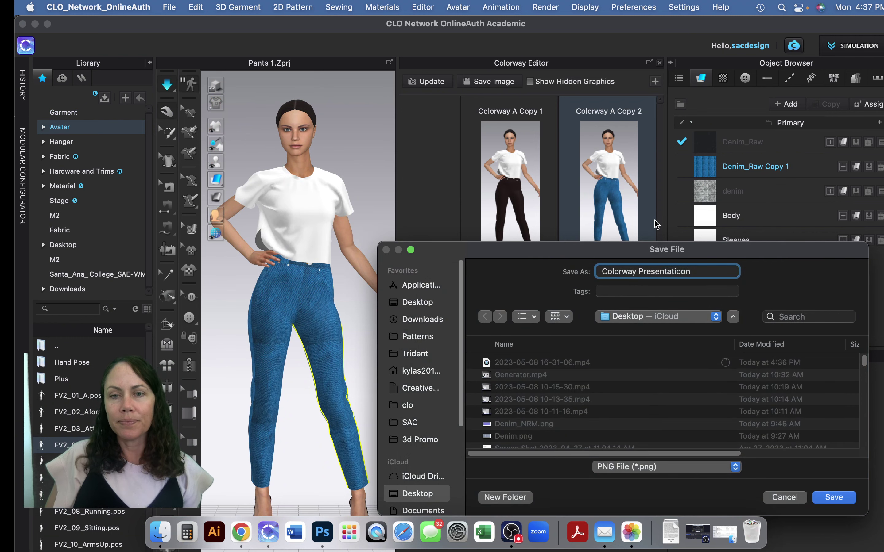
key("Return")
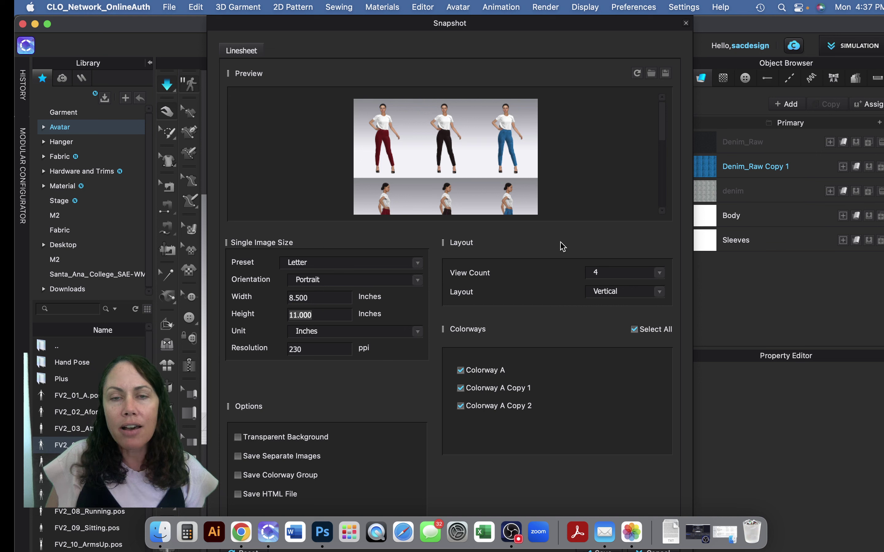
Try view counts of 3 and 1 for the linesheet layout, and restore the count to 4
left_click(663, 277)
left_click(663, 278)
left_click(663, 278)
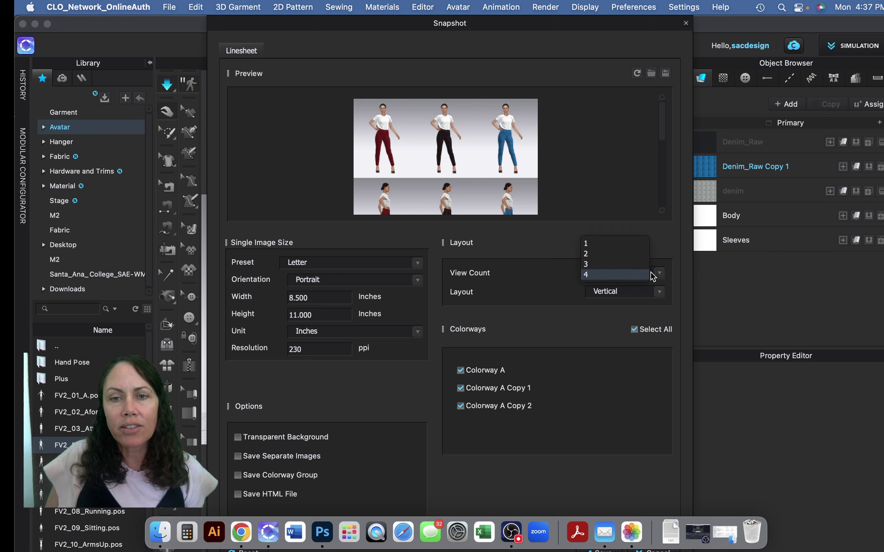
left_click(613, 261)
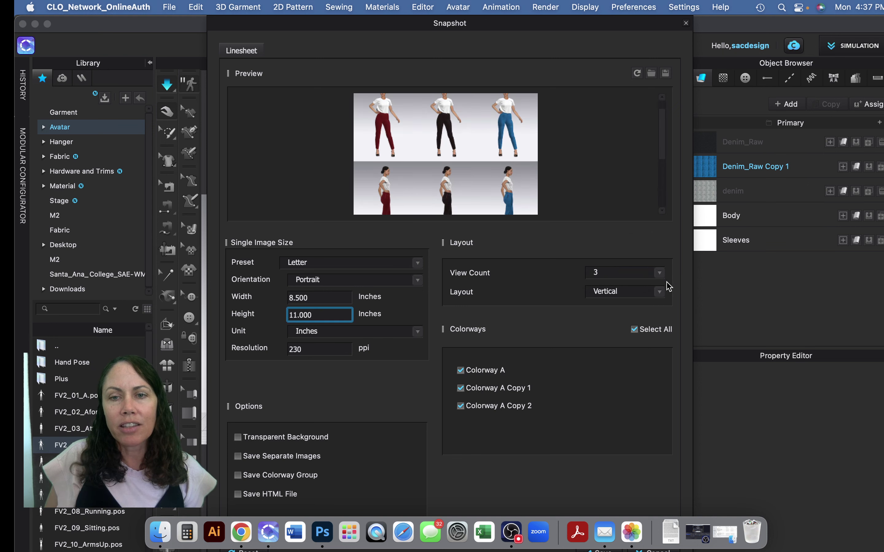
left_click(660, 273)
left_click(599, 254)
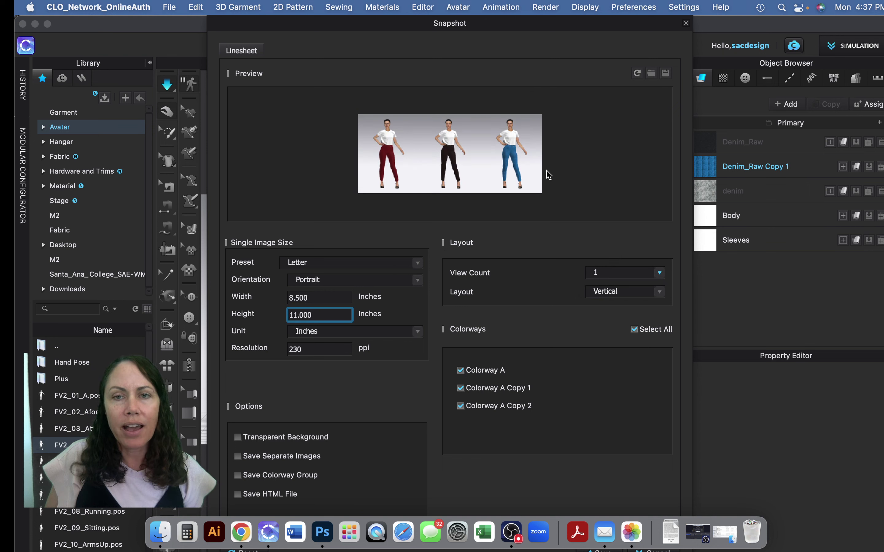
left_click(660, 273)
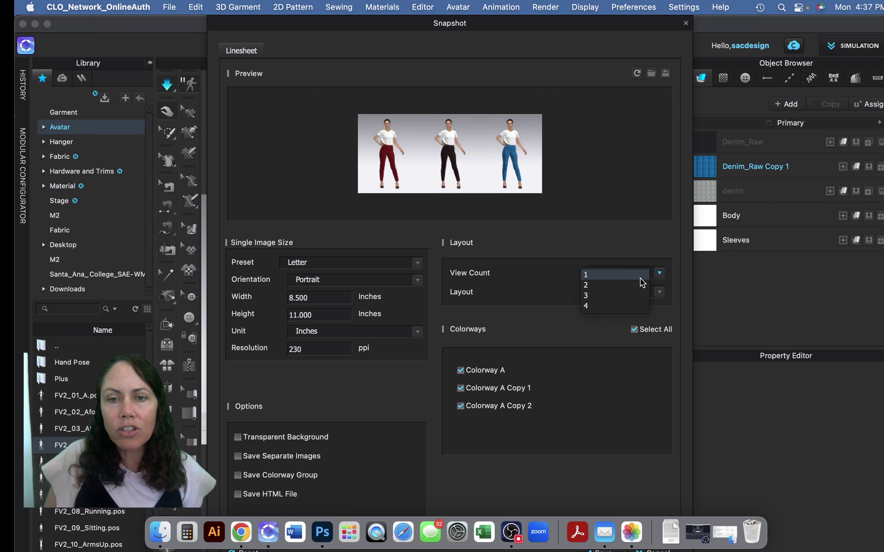
left_click(603, 307)
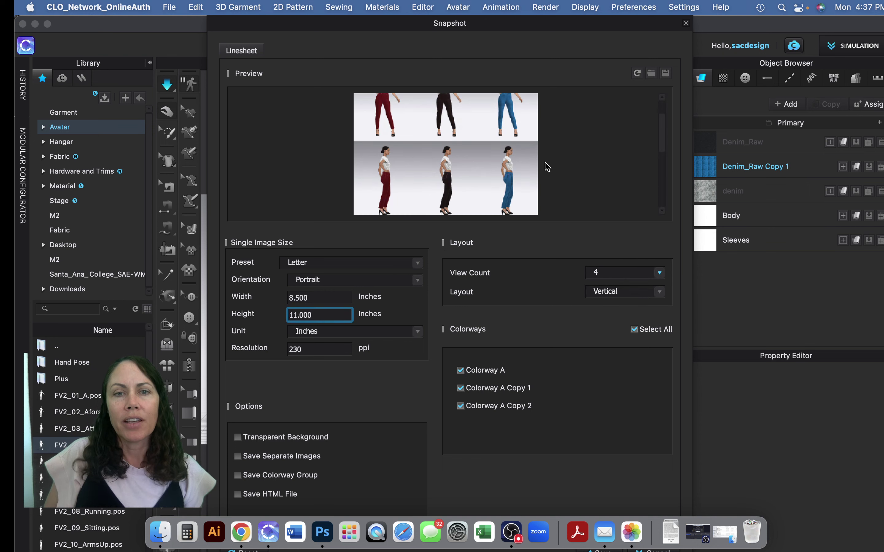
Check the four-view linesheet preview, enable Transparent Background, and save the Letter portrait linesheet with all three colorways
scroll(548, 167, "down", 5)
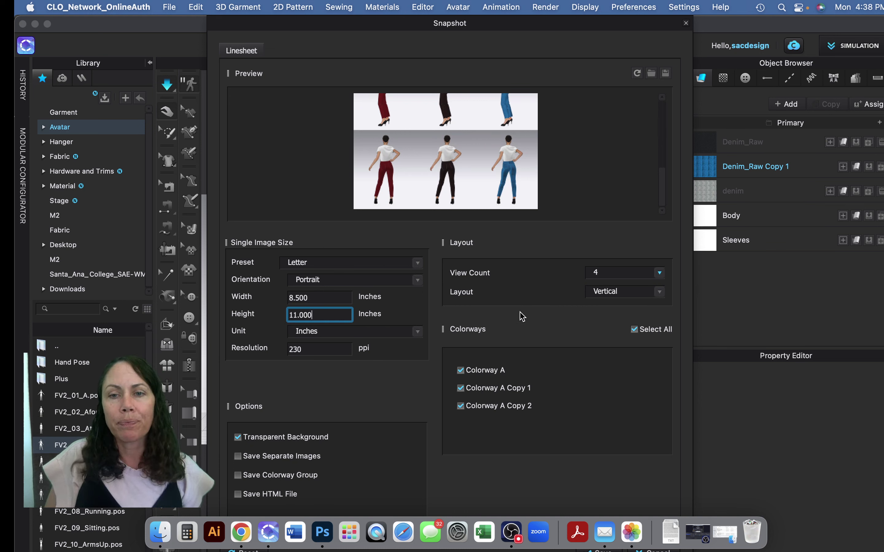
left_click_drag(665, 183, 663, 109)
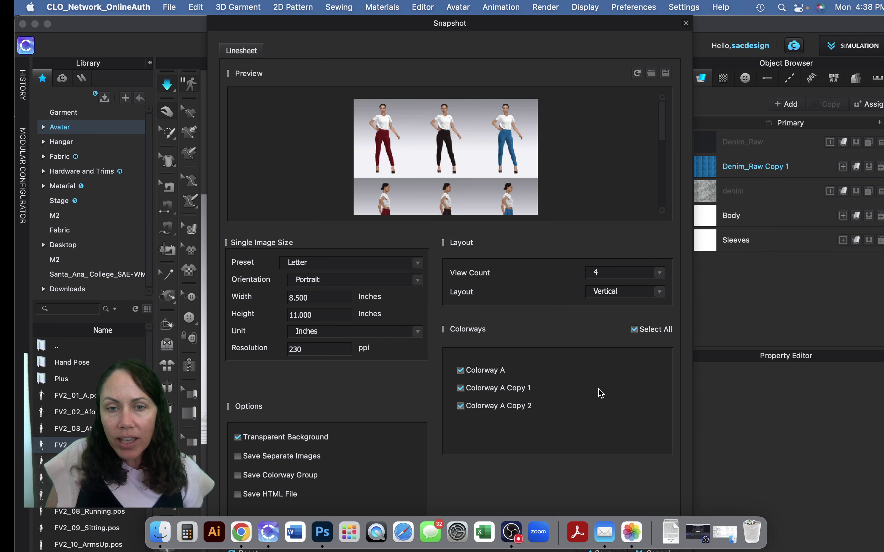
left_click_drag(664, 25, 853, 5)
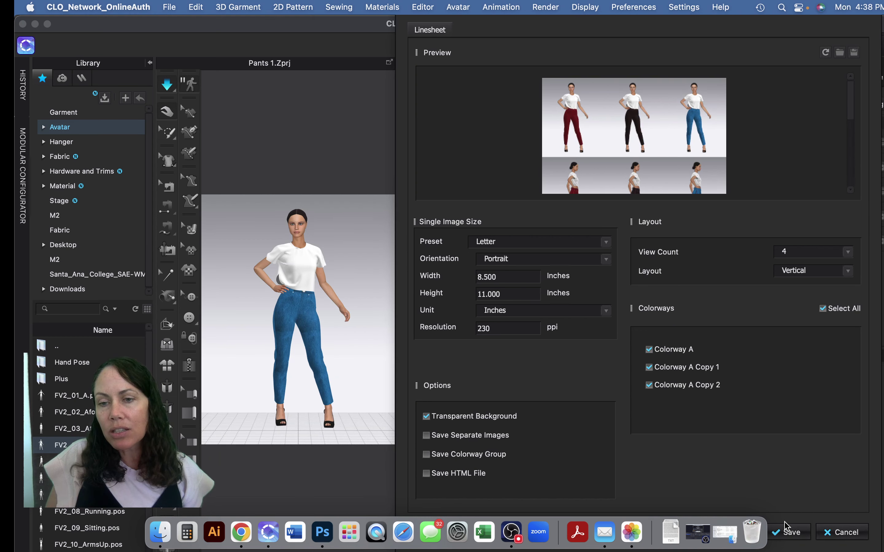
left_click(788, 533)
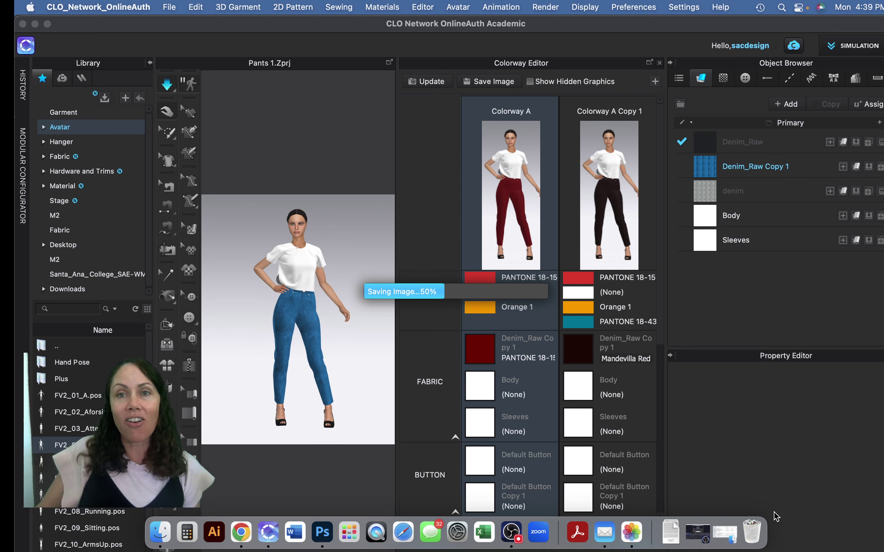
Switch to Finder to locate the saved colorway image in the Desktop folder
left_click(161, 533)
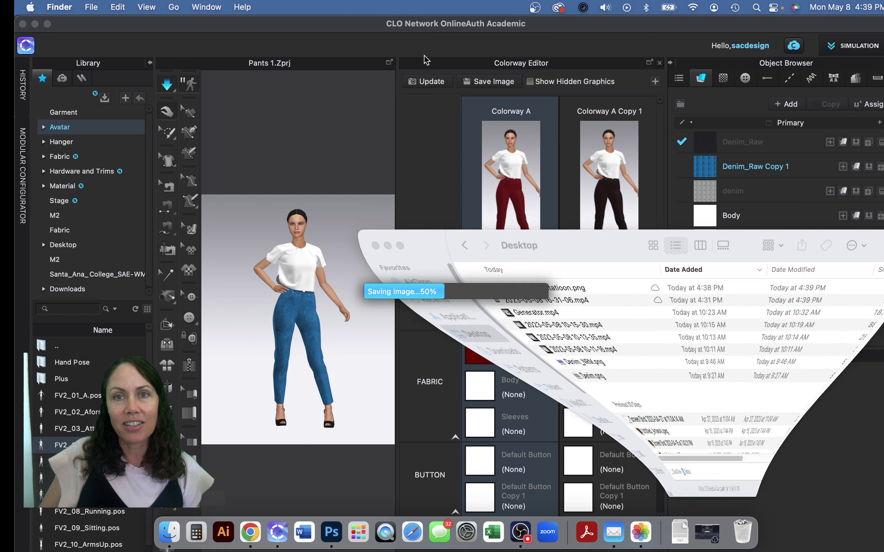